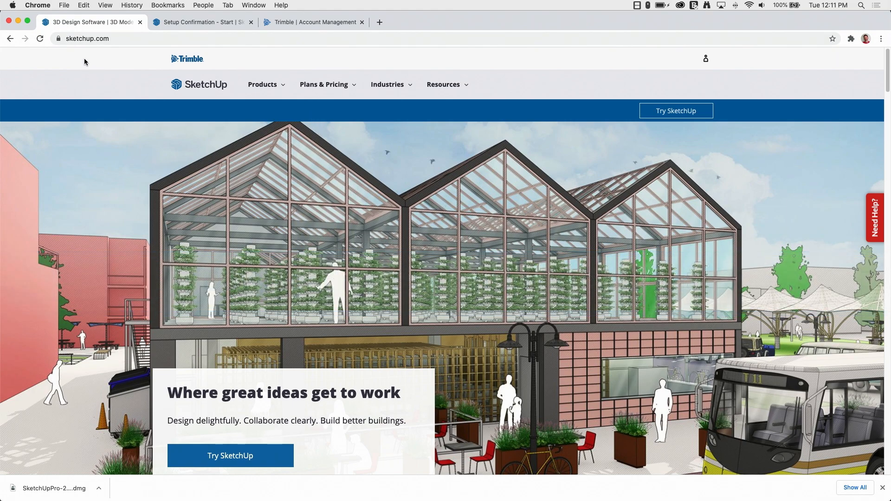
Open the Try SketchUp page at the 30 Day Trial offer for professional projects and close the downloads bar.
left_click(663, 111)
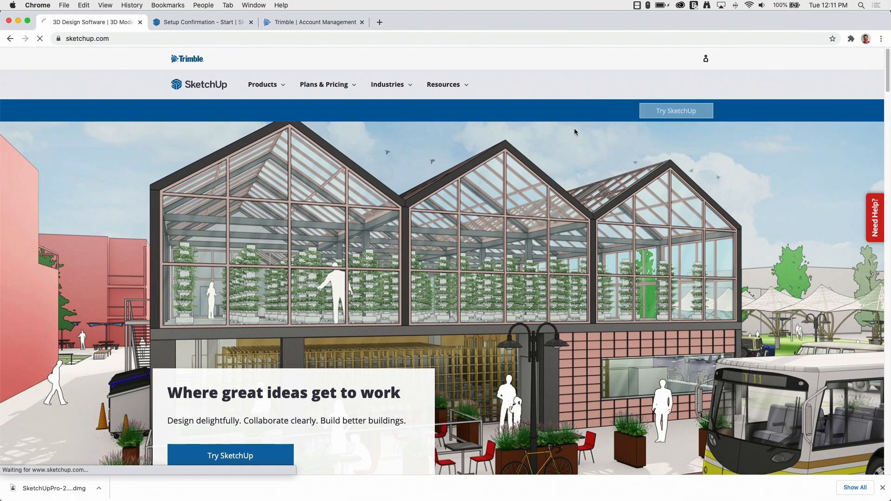
scroll(312, 205, "down", 3)
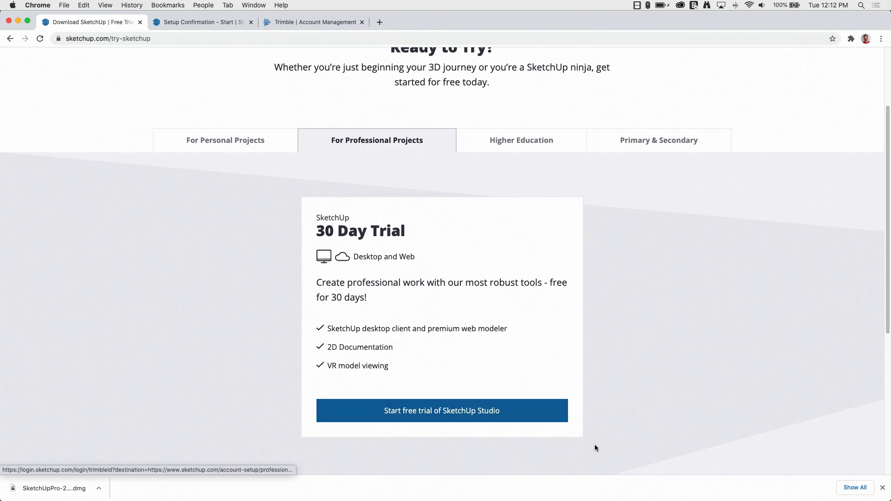
left_click(882, 488)
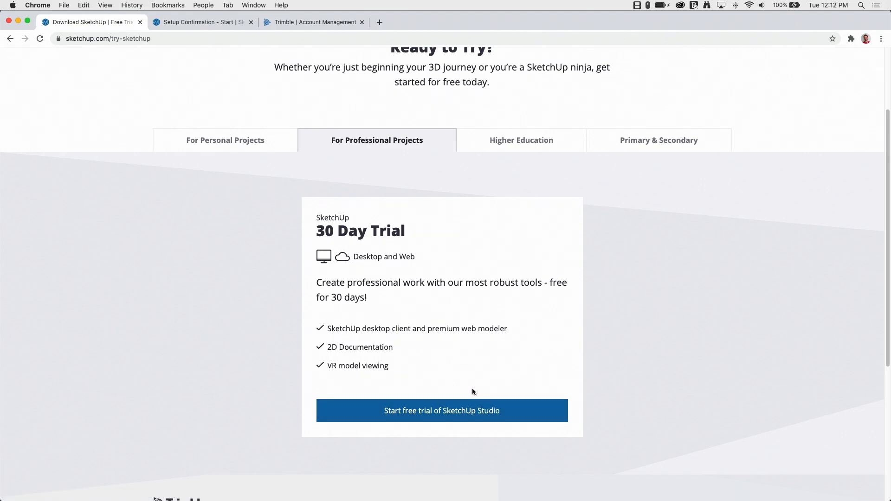
Look at the setup confirmation page, the SketchUp site's account options and the Trimble account management page.
left_click(189, 24)
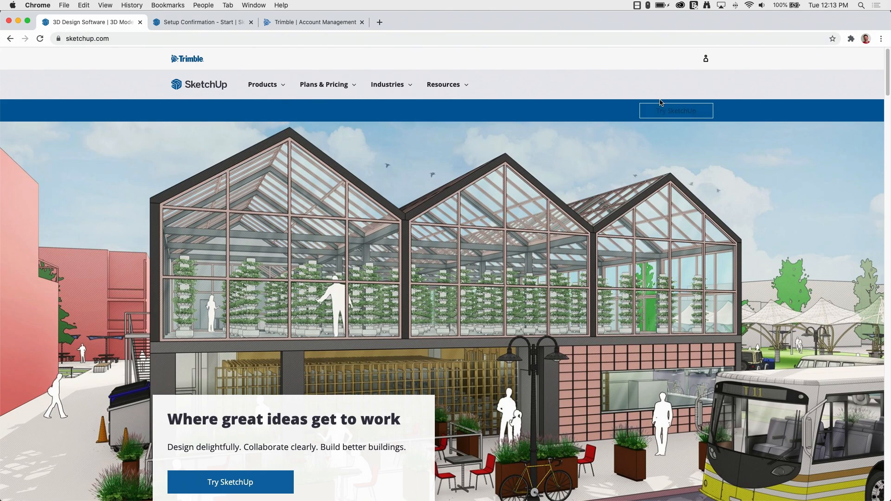
left_click(706, 61)
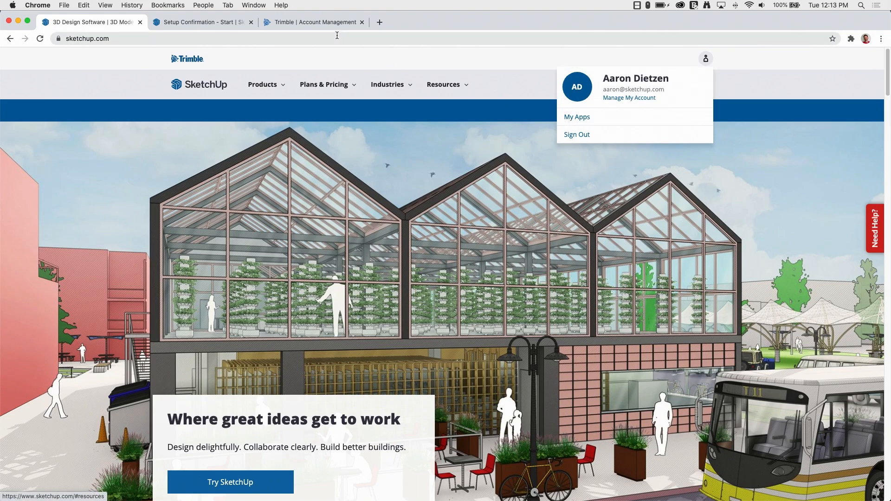
left_click(320, 23)
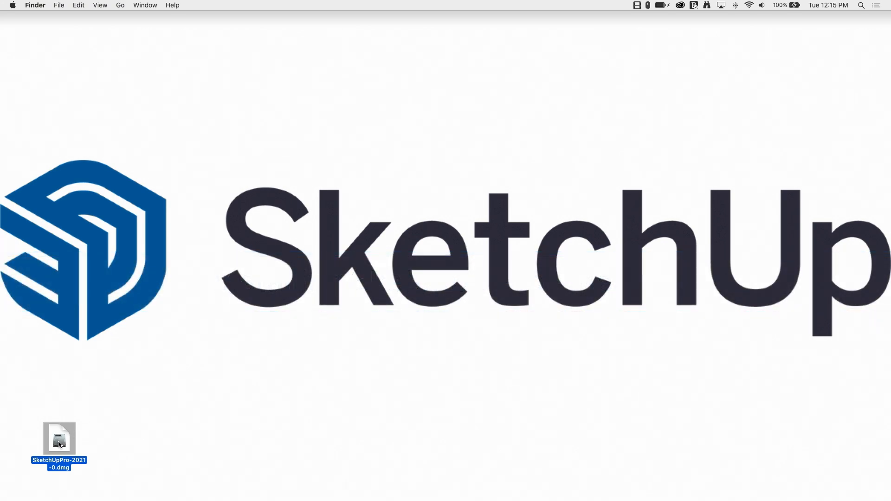
Install SketchUp 2021 on the Mac by mounting SketchUpPro-2021-0.dmg, copying the SketchUp 2021 folder into Applications and closing the installer window.
double_click(74, 430)
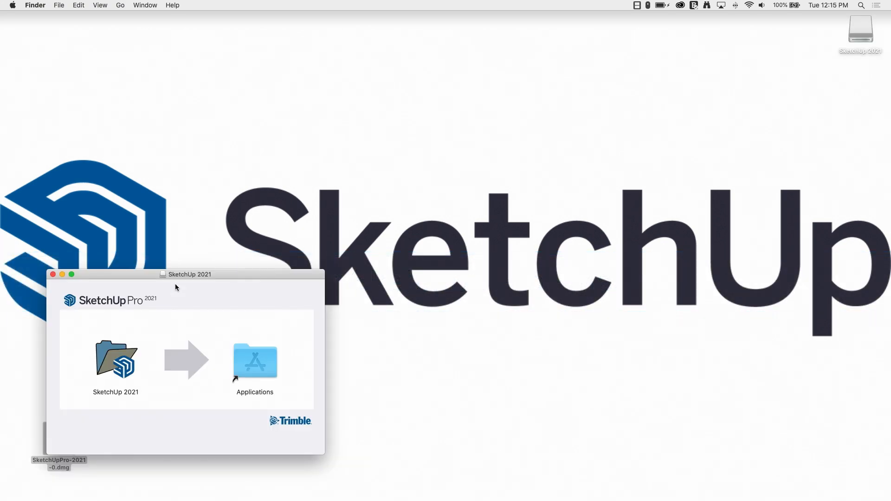
mouse_move(112, 362)
left_mouse_down()
mouse_move(250, 346)
mouse_move(256, 361)
left_mouse_up()
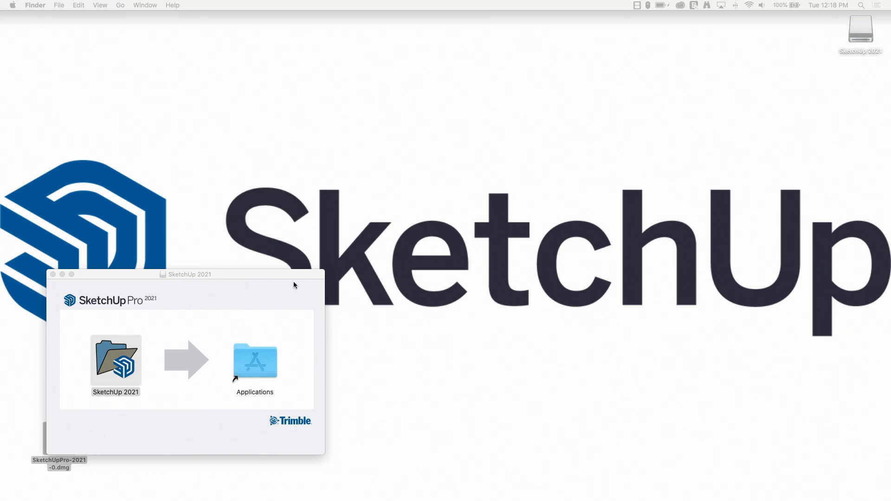
left_click(51, 275)
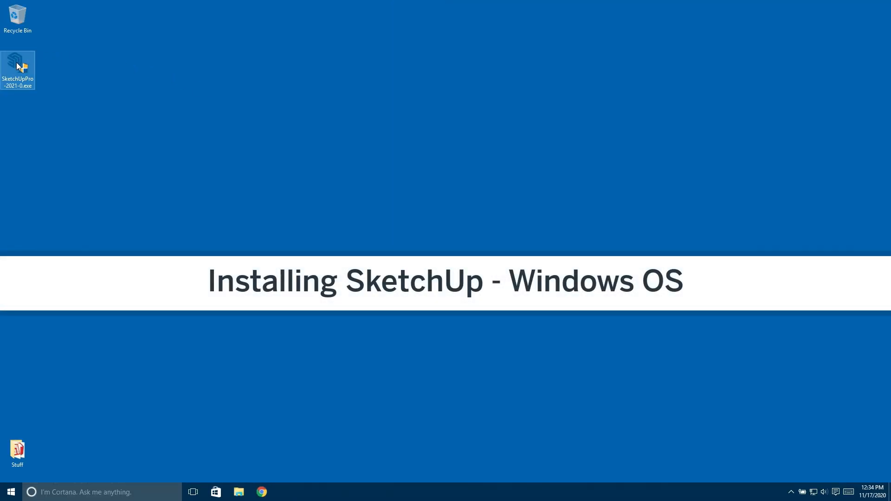
Install SketchUp Pro 2021 on Windows by running SketchUpPro-2021-0.exe as administrator with the English language and default destination directory.
right_click(17, 64)
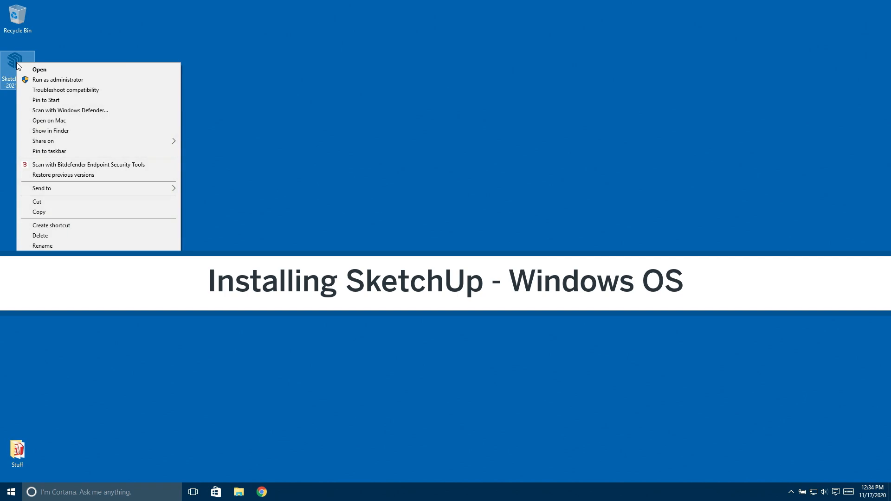
left_click(68, 79)
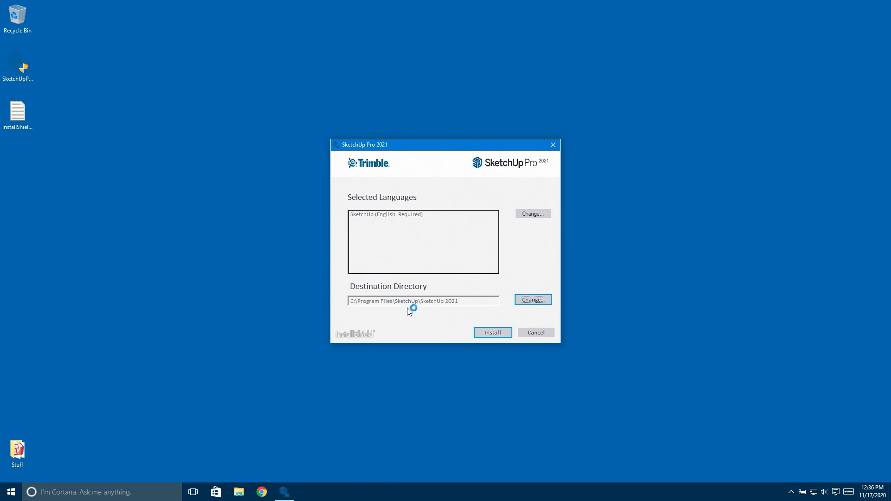
left_click(500, 334)
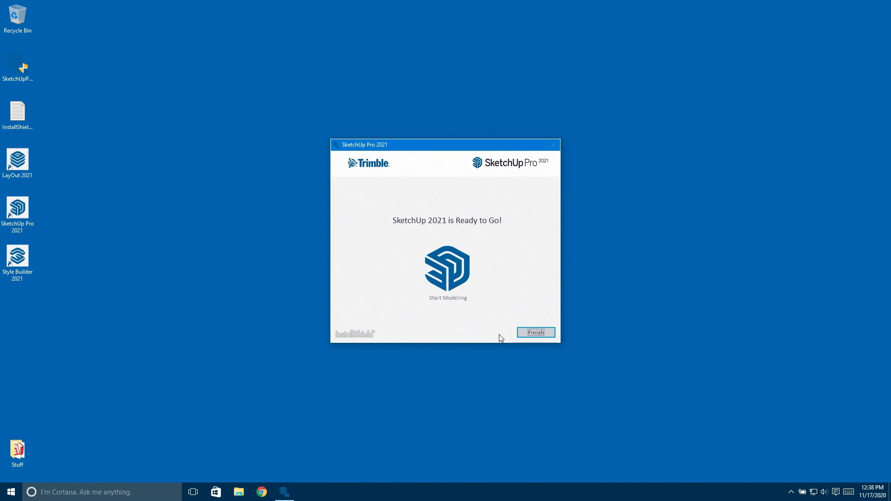
left_click(530, 334)
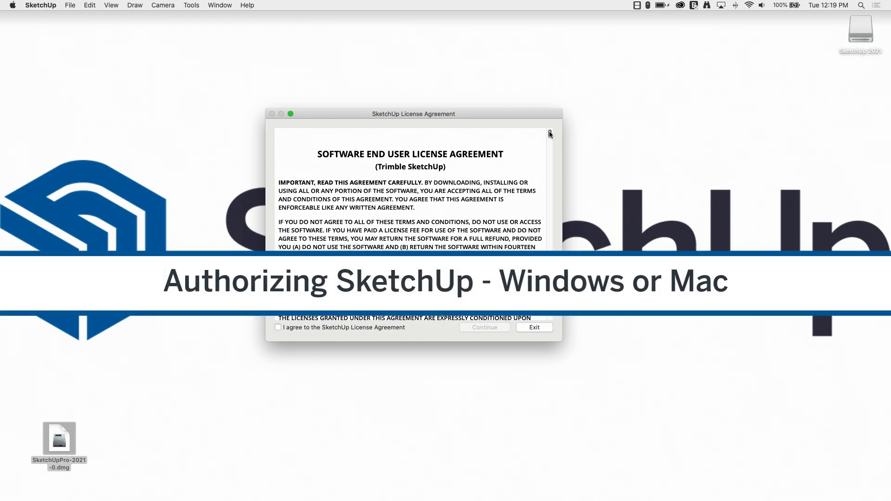
Read through the SketchUp License Agreement to its end, agree to it and continue.
left_click_drag(550, 131, 548, 323)
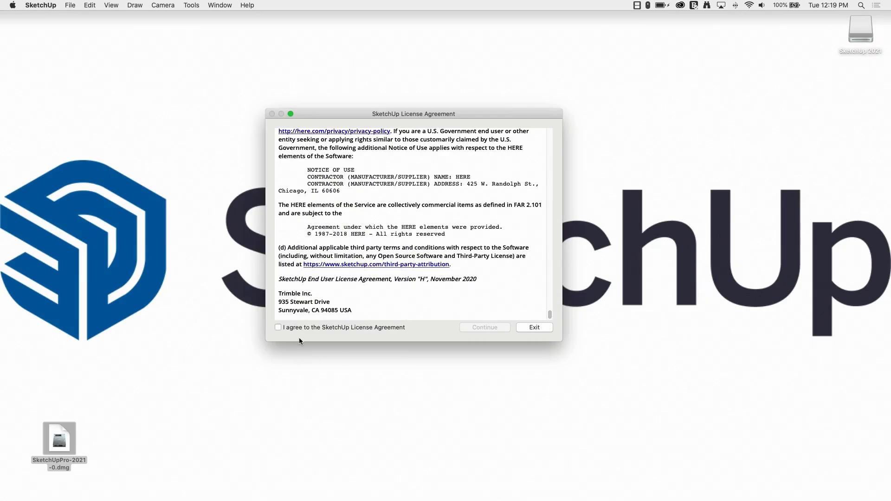
left_click(277, 328)
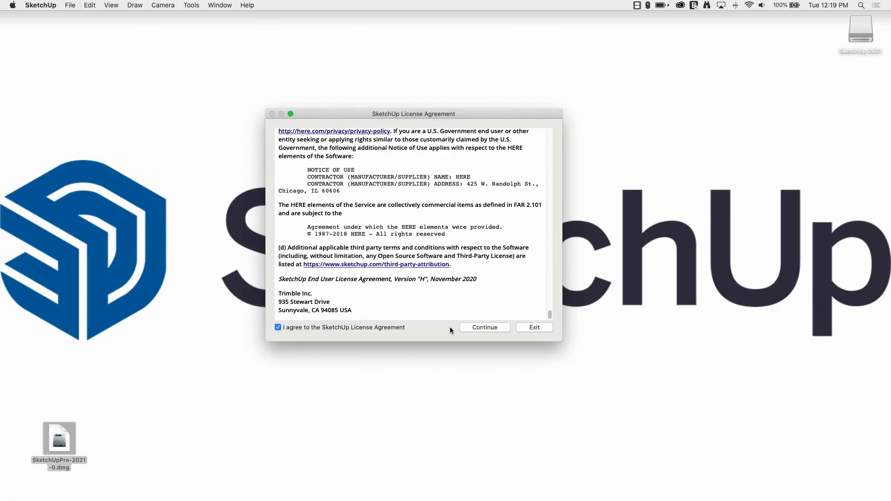
left_click(483, 328)
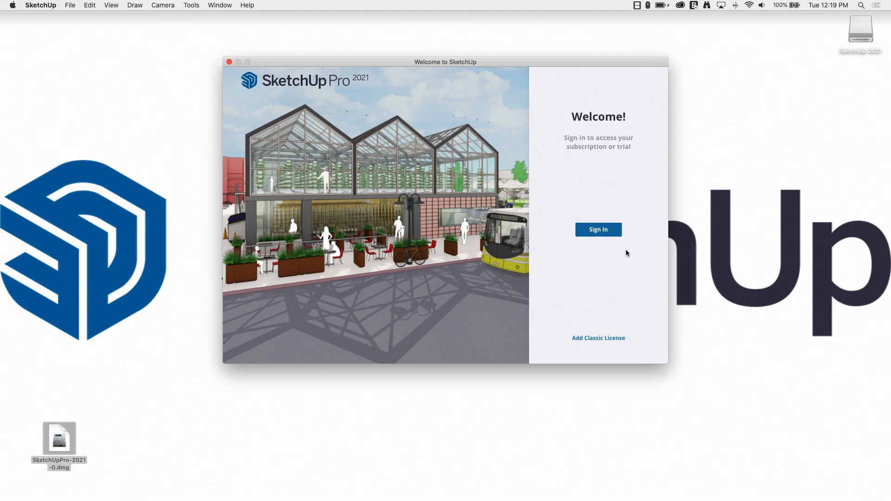
Examine the classic license entry options, covering the serial number and authorization code fields and the advanced full-text form.
left_click(589, 340)
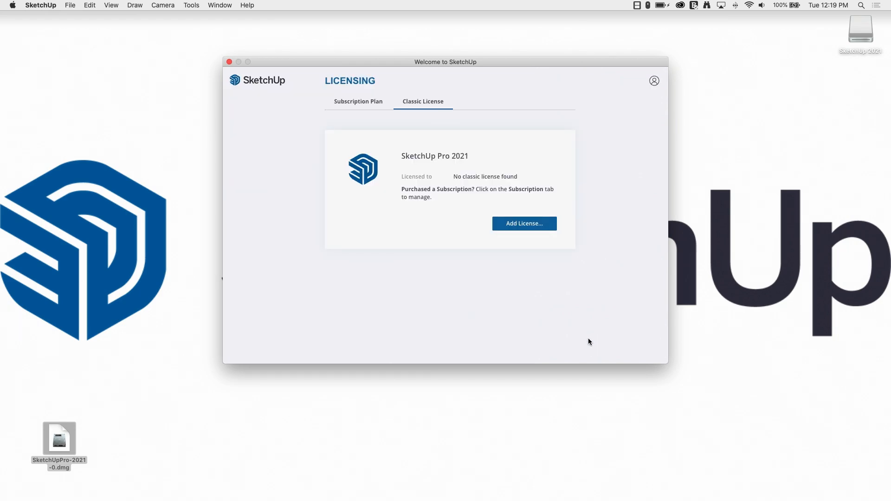
left_click(532, 230)
left_click(419, 186)
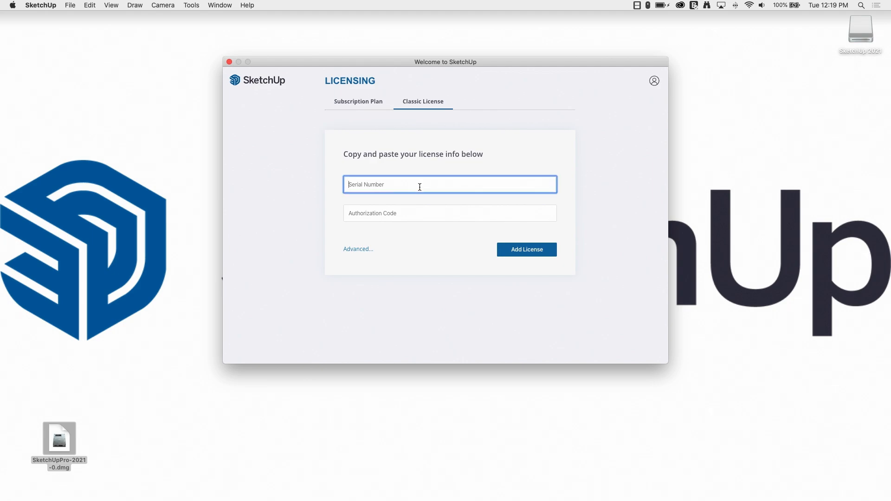
left_click(411, 216)
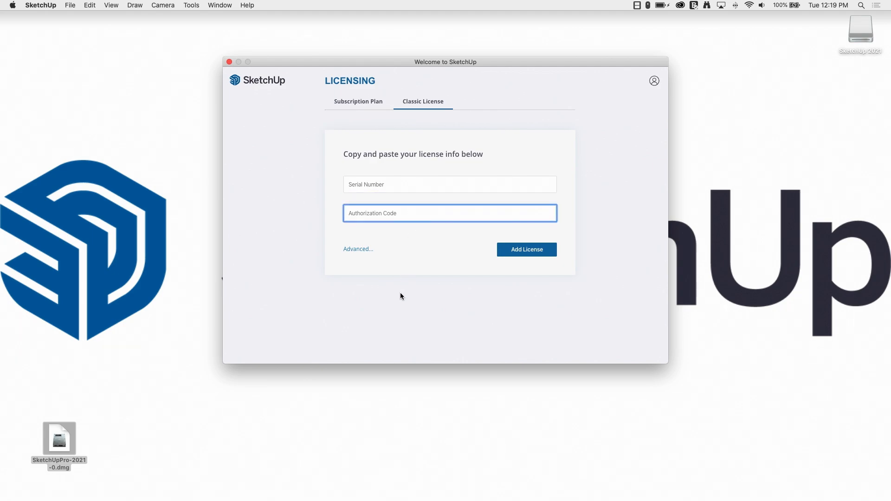
left_click(360, 250)
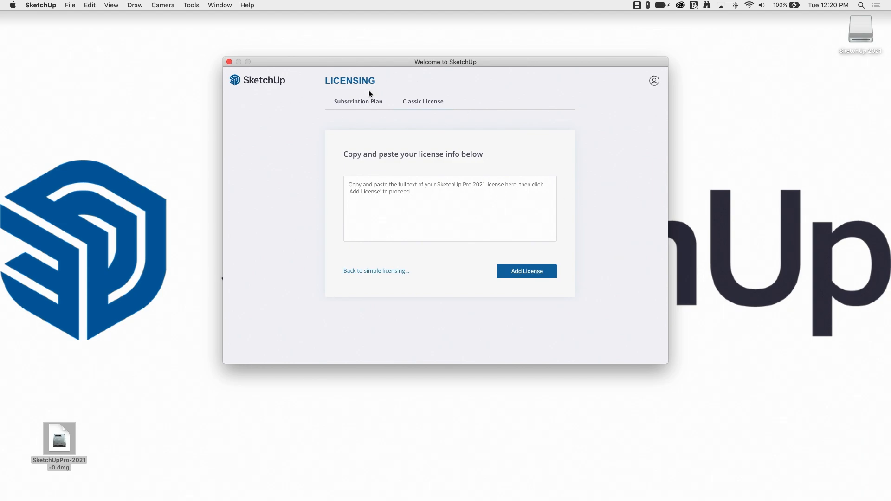
Sign in to the subscription plan through the Trimble browser page with the account e-mail and password.
left_click(365, 103)
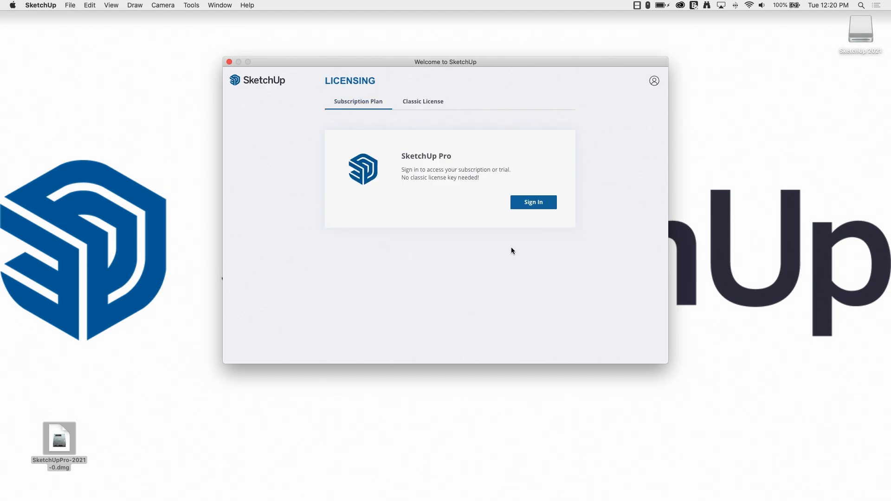
left_click(532, 208)
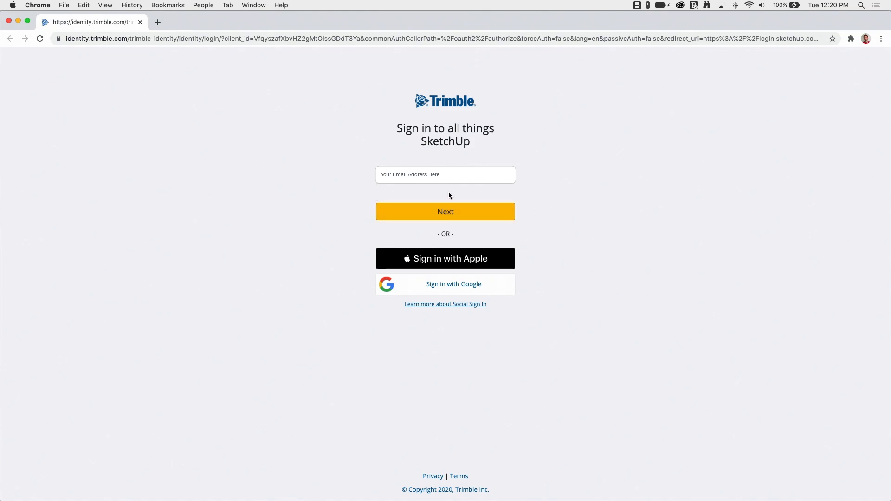
left_click(486, 214)
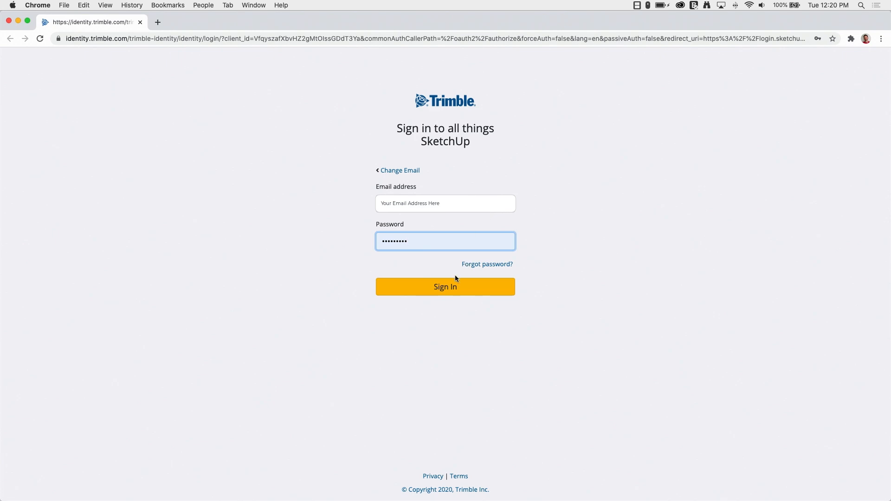
left_click(485, 292)
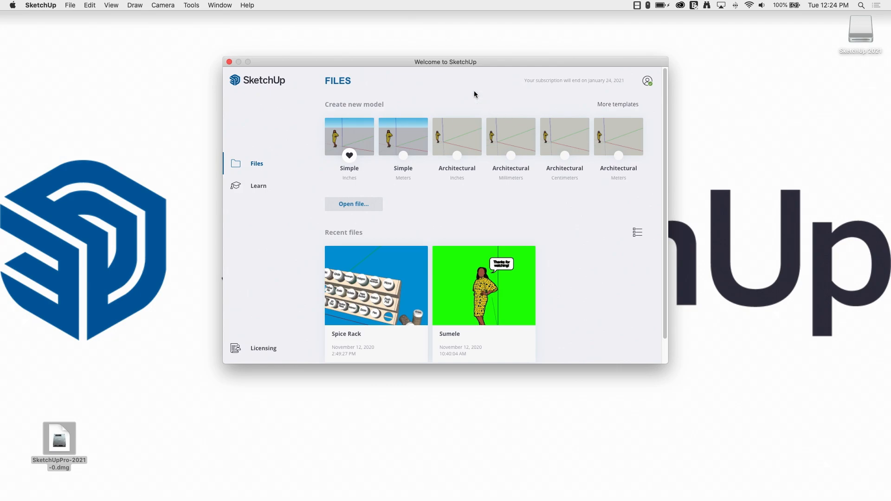
Review the subscription plan and classic license details in the Licensing section of the welcome window.
left_click_drag(436, 62, 431, 67)
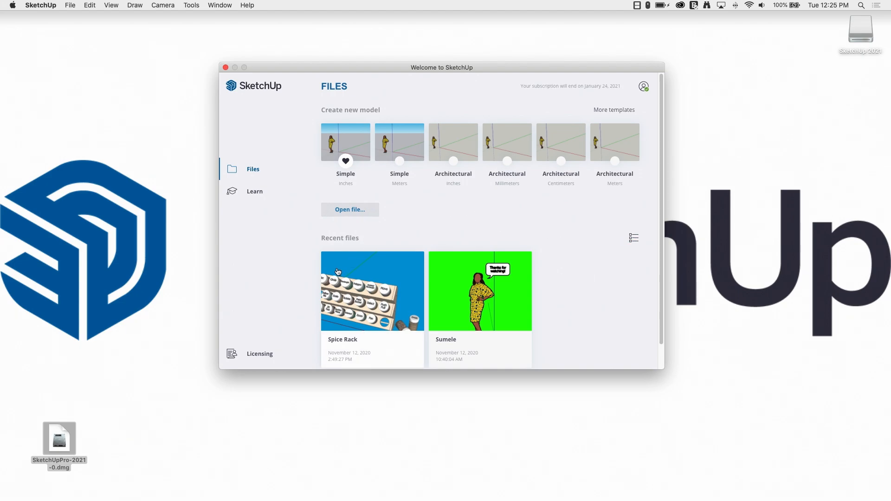
left_click(252, 358)
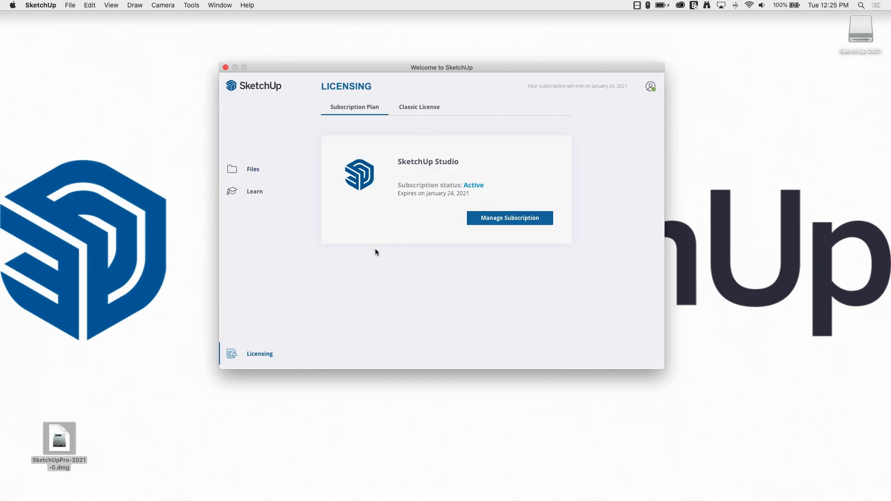
left_click(419, 108)
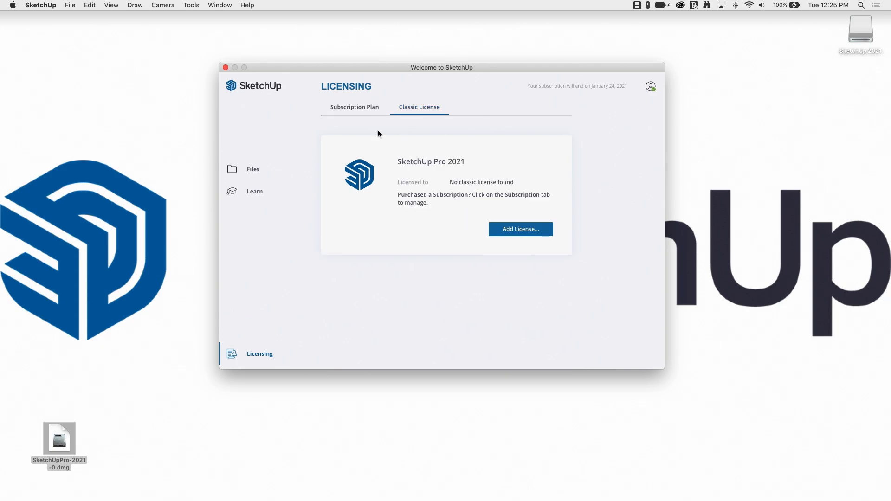
left_click(363, 112)
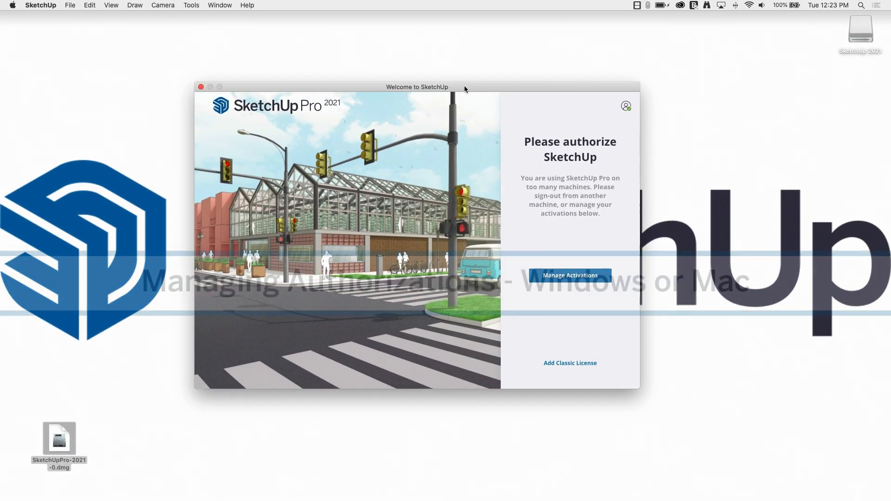
mouse_move(466, 87)
left_mouse_down()
mouse_move(488, 79)
mouse_move(483, 87)
left_mouse_up()
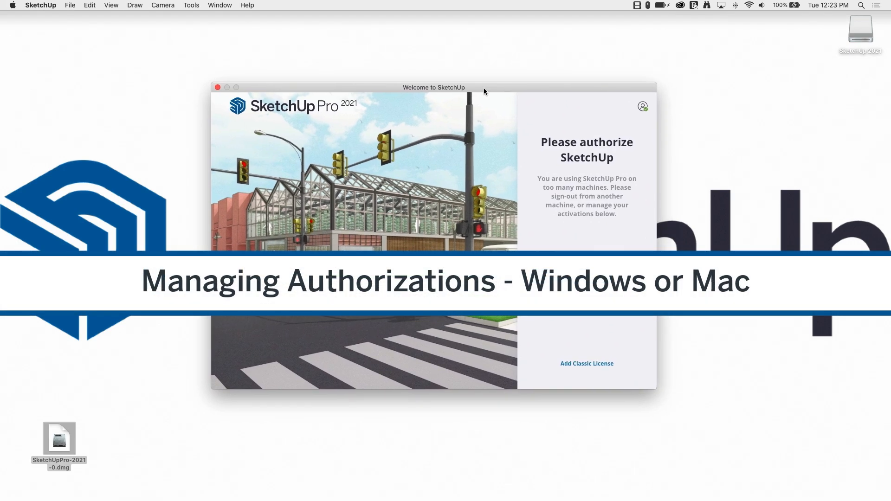